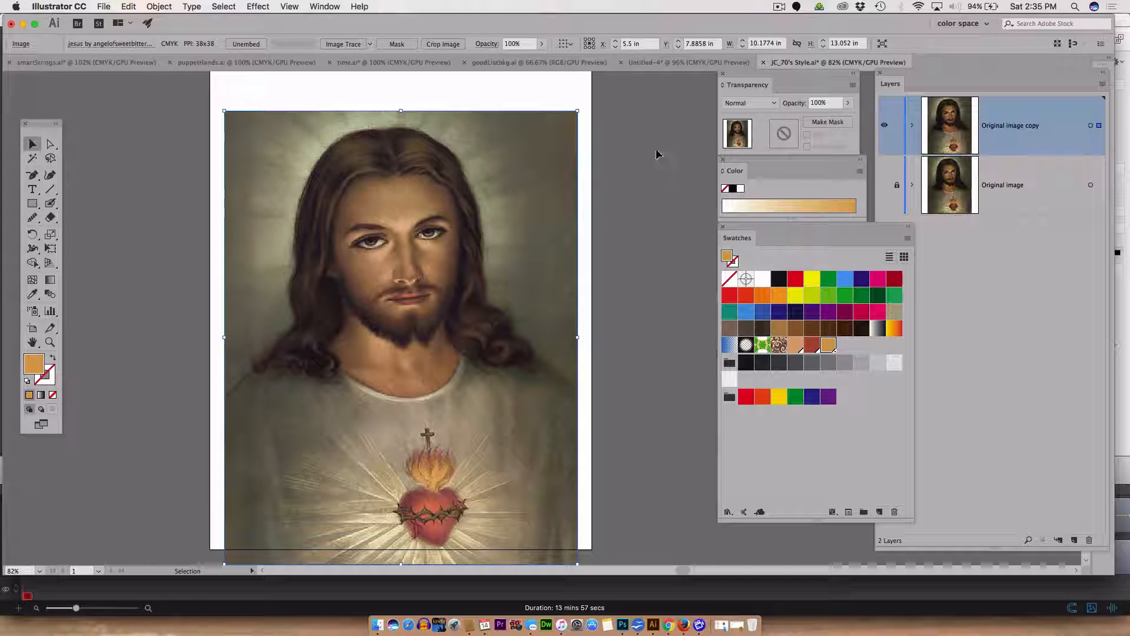
# Open the Image Trace panel and move it beside the artwork.
pyautogui.click(324, 6)
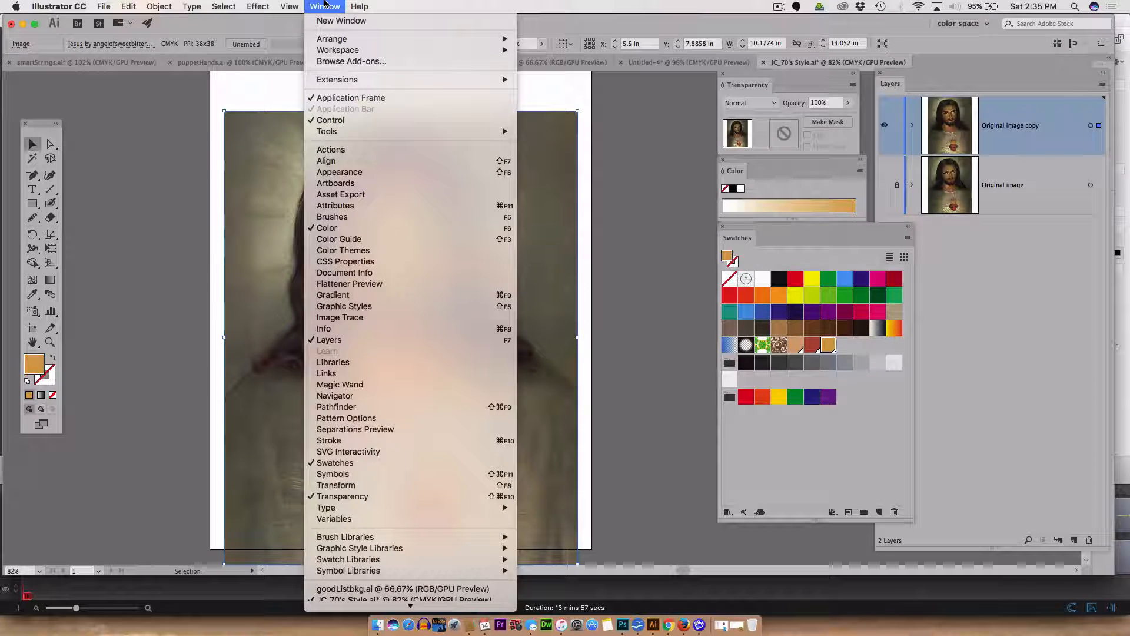
pyautogui.click(343, 318)
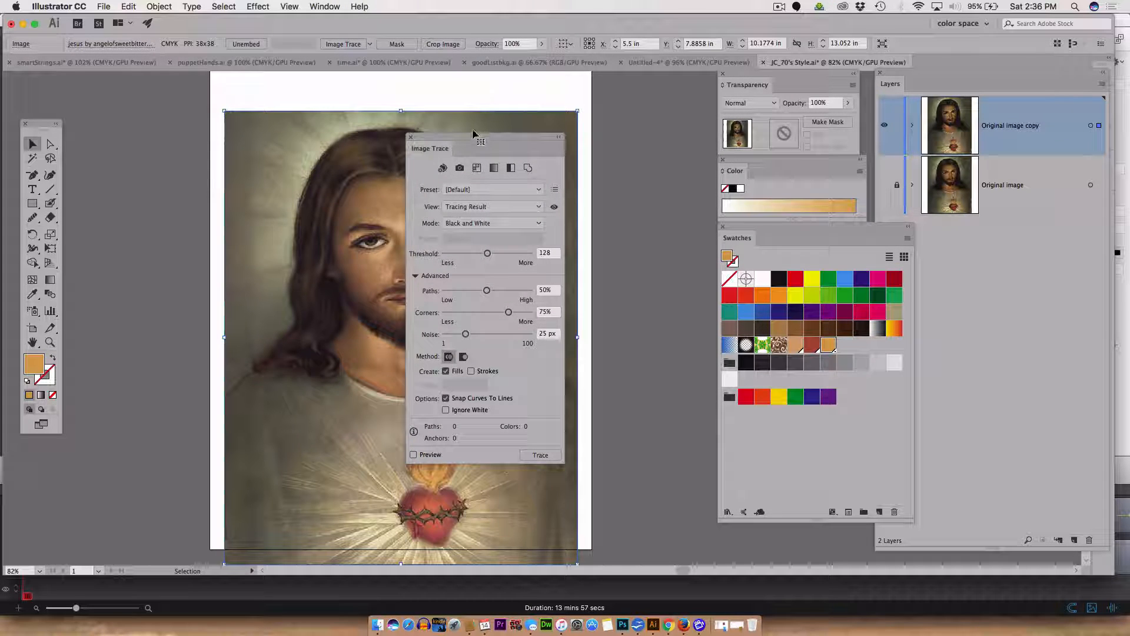
pyautogui.moveTo(456, 138)
pyautogui.mouseDown()
pyautogui.moveTo(637, 135)
pyautogui.moveTo(648, 80)
pyautogui.mouseUp()
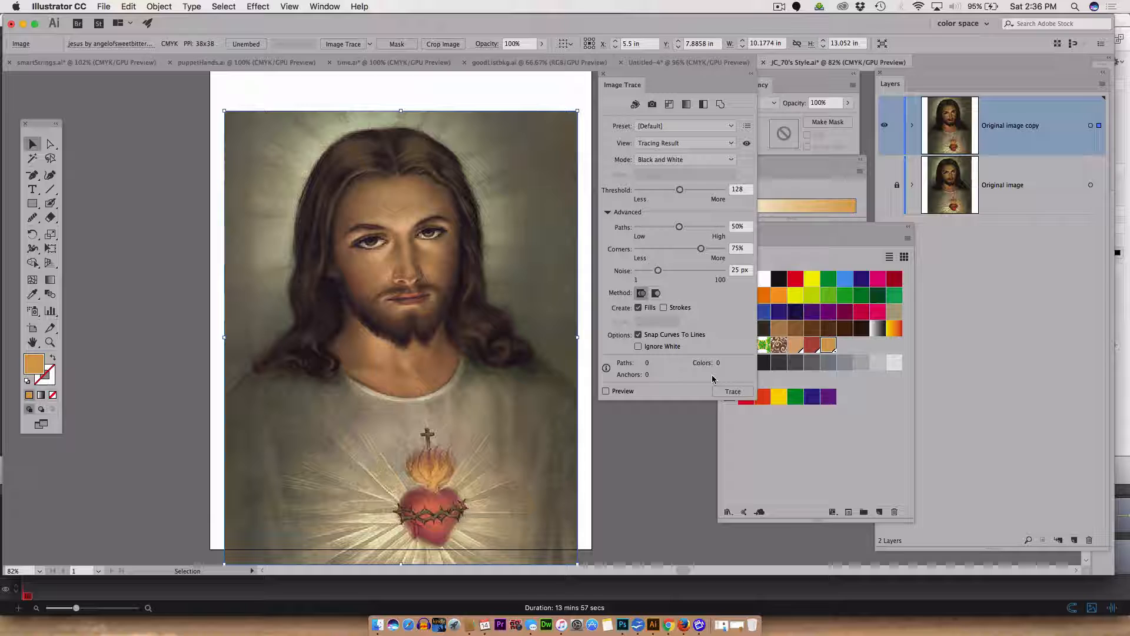
pyautogui.click(747, 126)
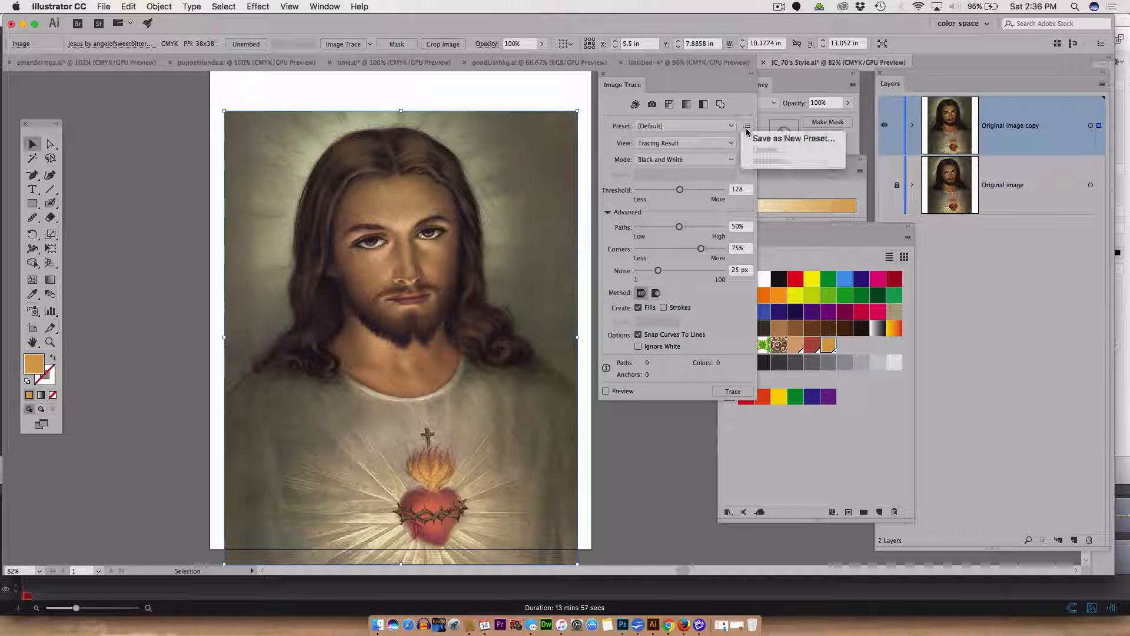
pyautogui.click(710, 83)
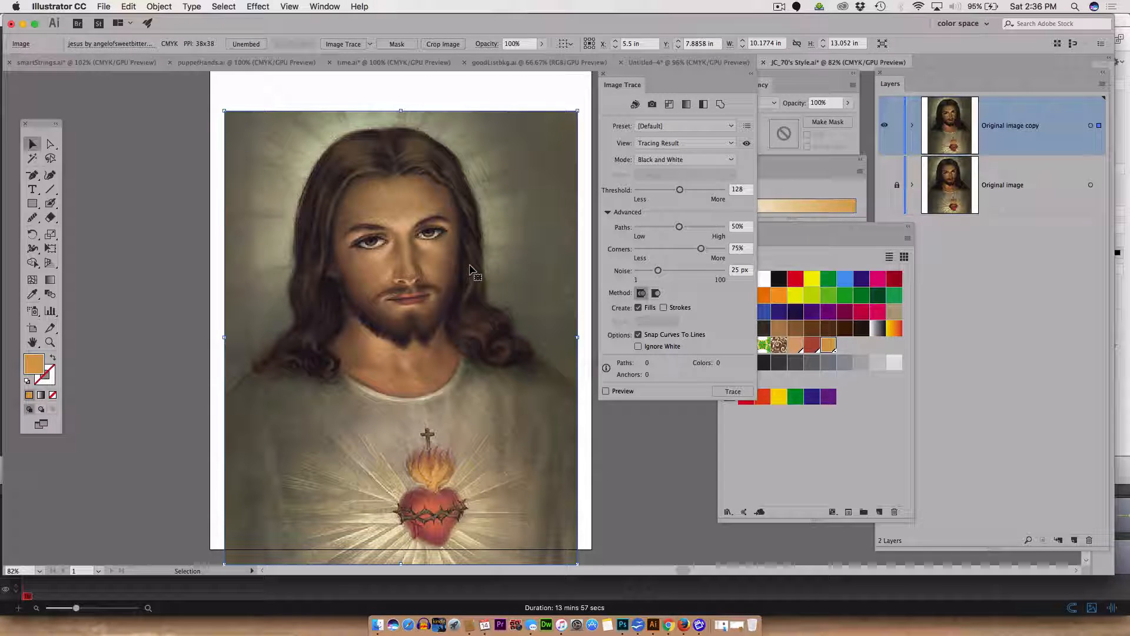
pyautogui.click(158, 7)
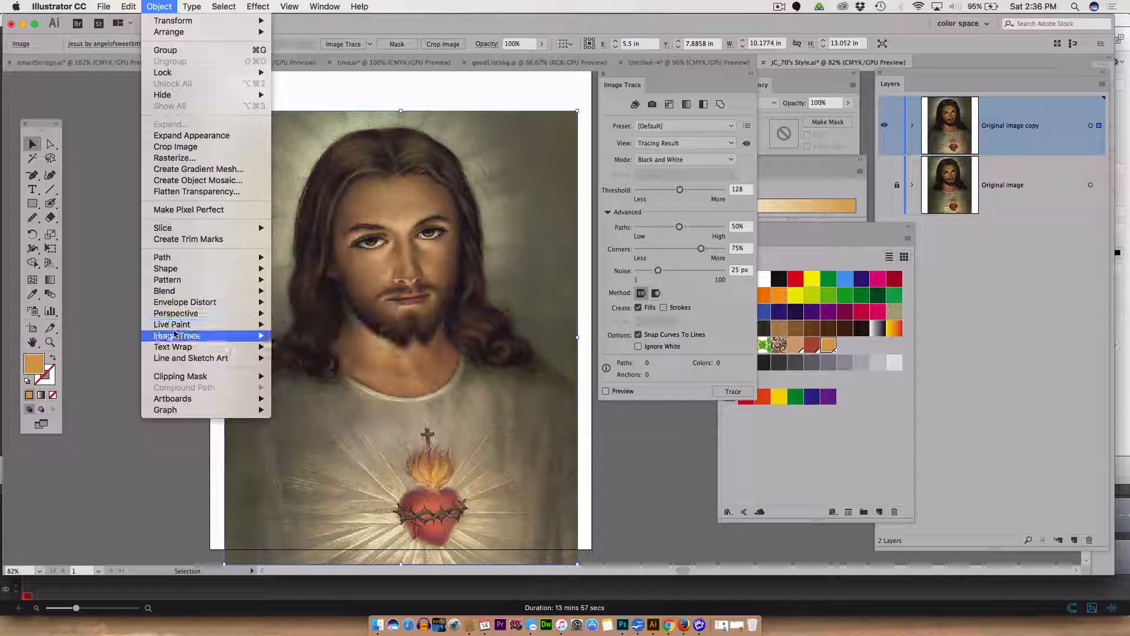
pyautogui.moveTo(175, 335)
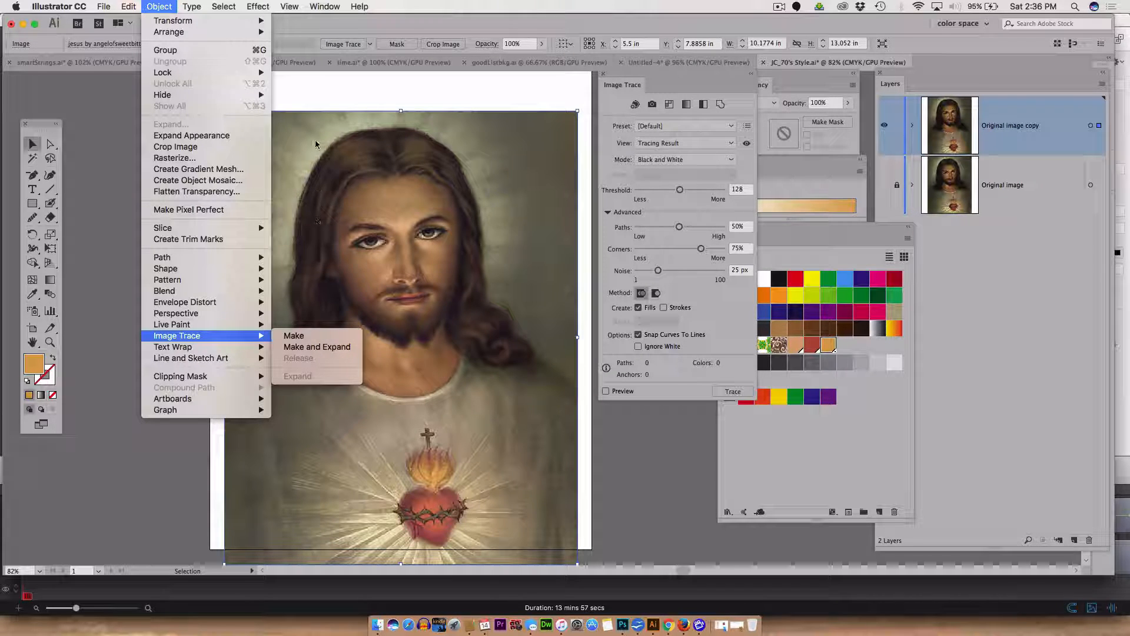
pyautogui.click(312, 32)
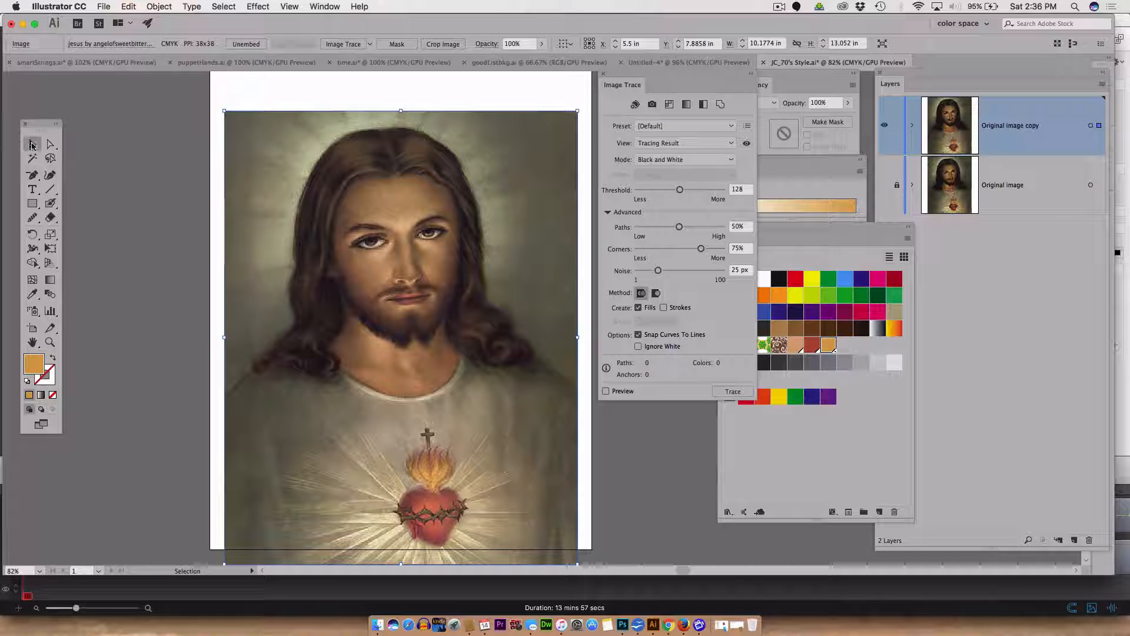
pyautogui.click(144, 202)
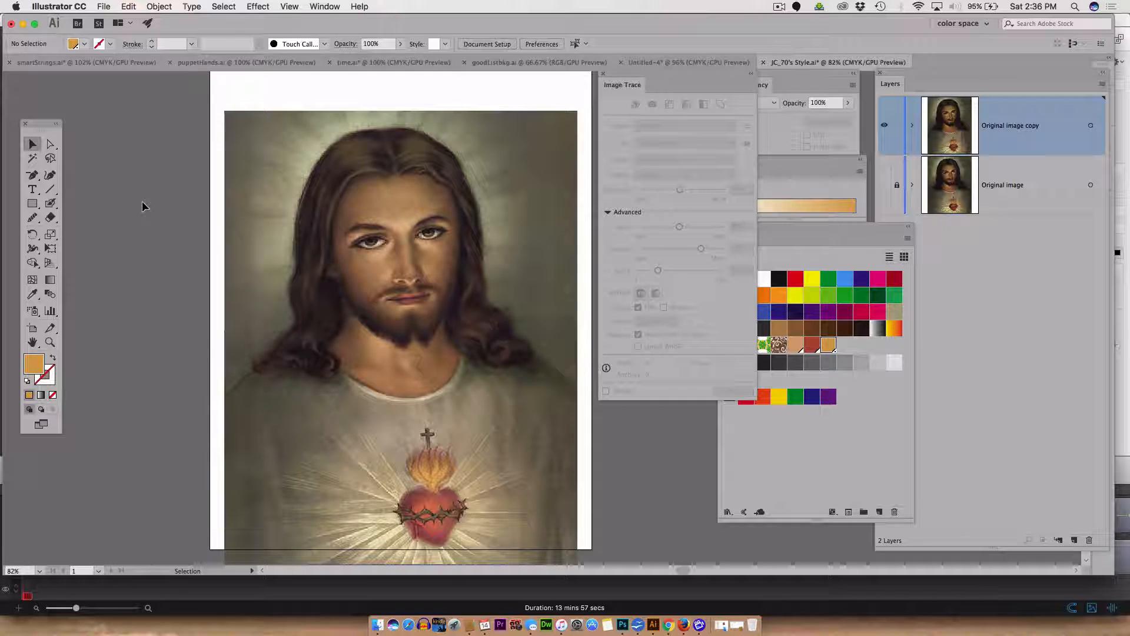
pyautogui.click(330, 198)
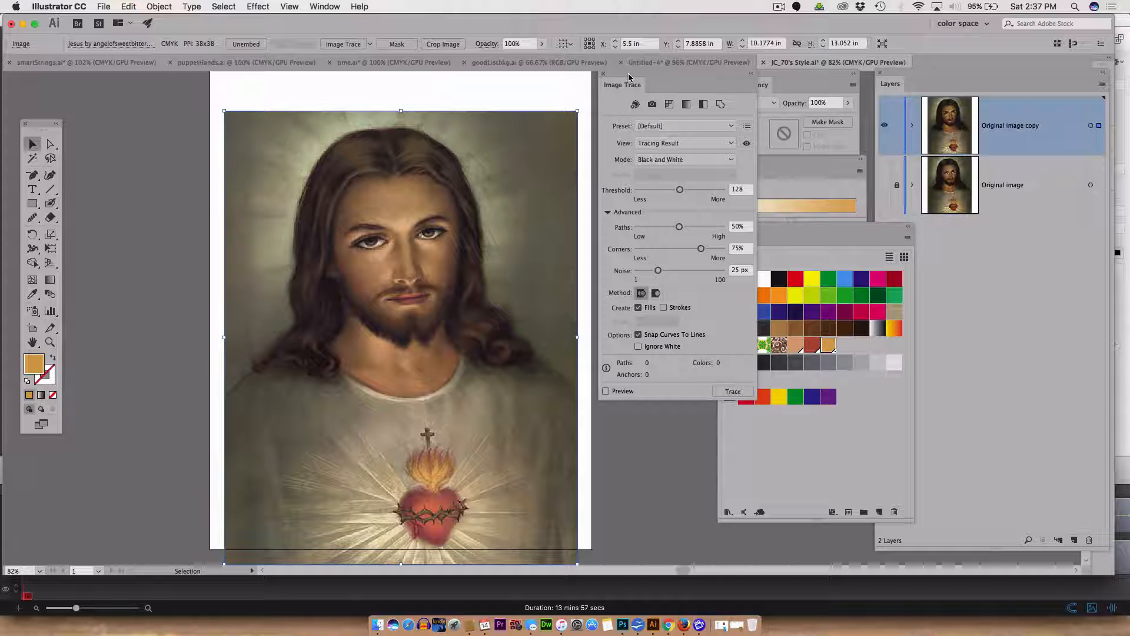
# Set the Image Trace mode to Color.
pyautogui.moveTo(628, 77); pyautogui.dragTo(579, 45)
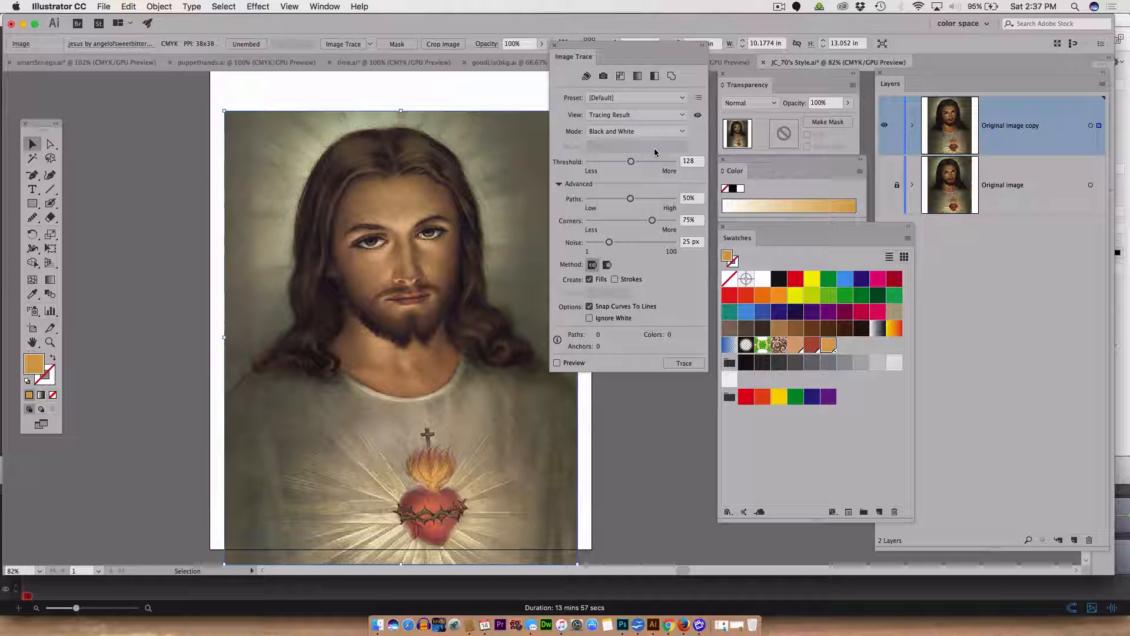
pyautogui.click(678, 134)
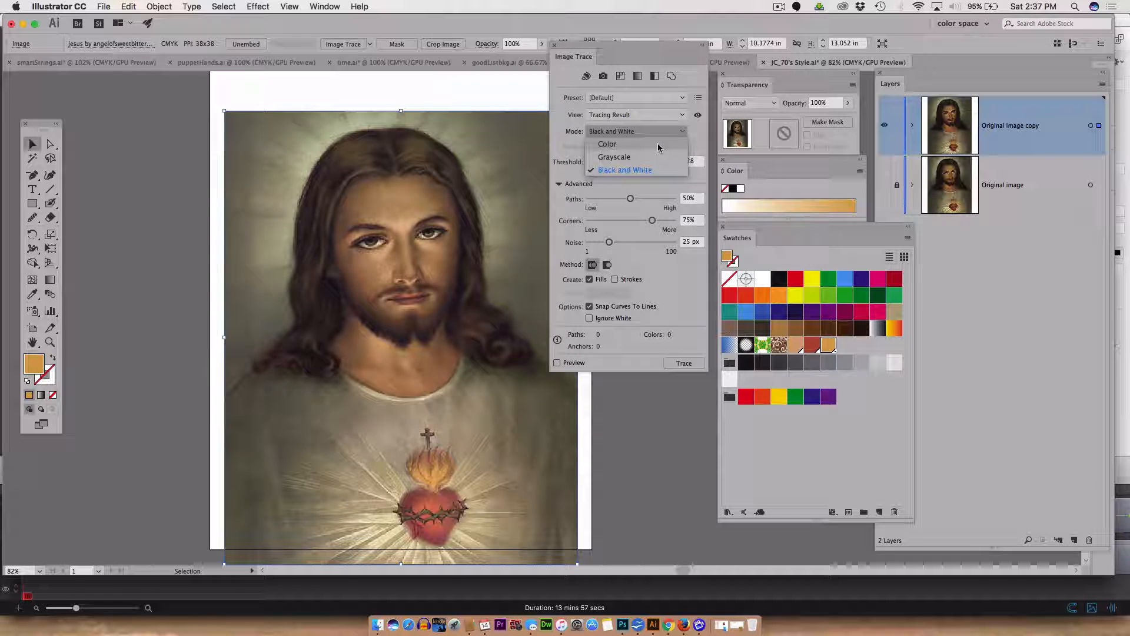
pyautogui.click(659, 145)
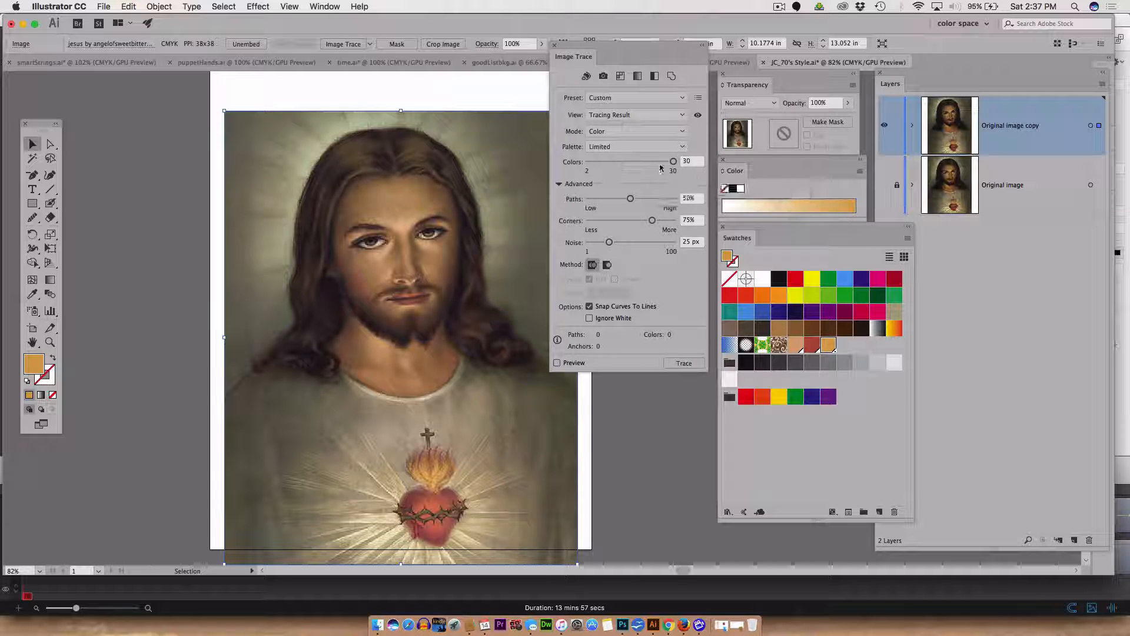
# Set the number of trace colors to 15.
pyautogui.click(687, 161)
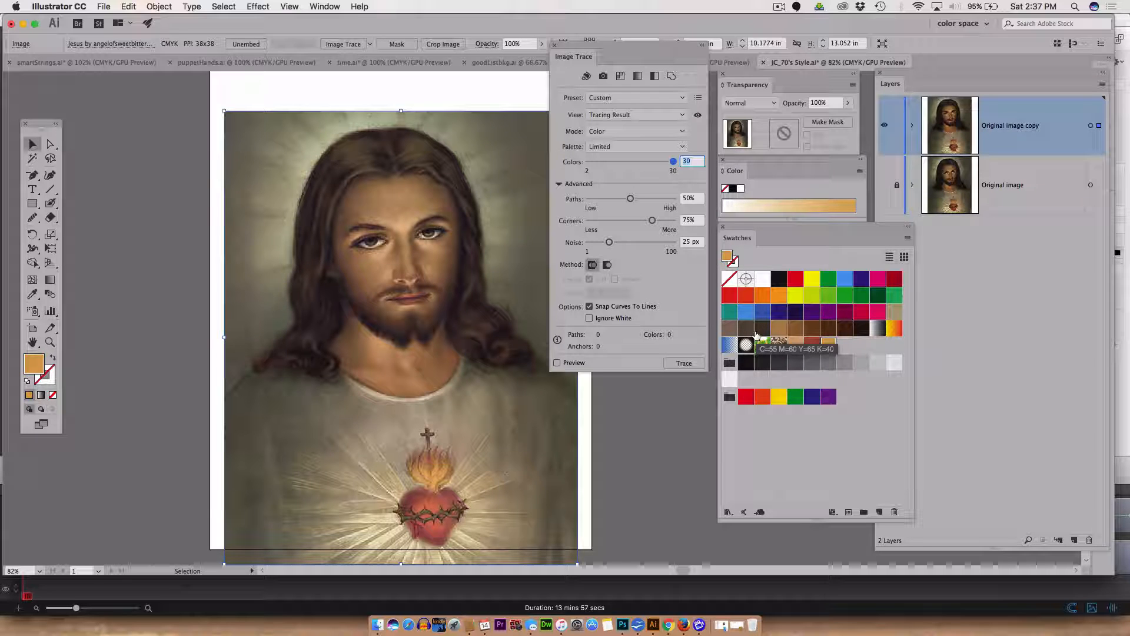
pyautogui.write('15')
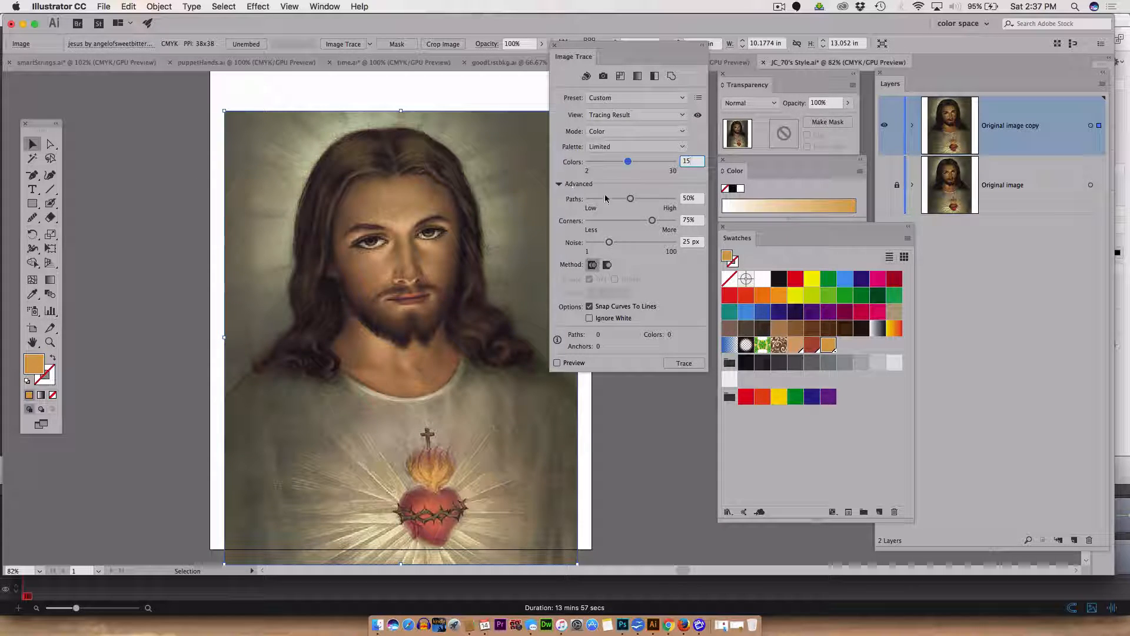
# Under Advanced, lower Paths to 1%, Corners to 0% and Noise to 1 px.
pyautogui.click(559, 184)
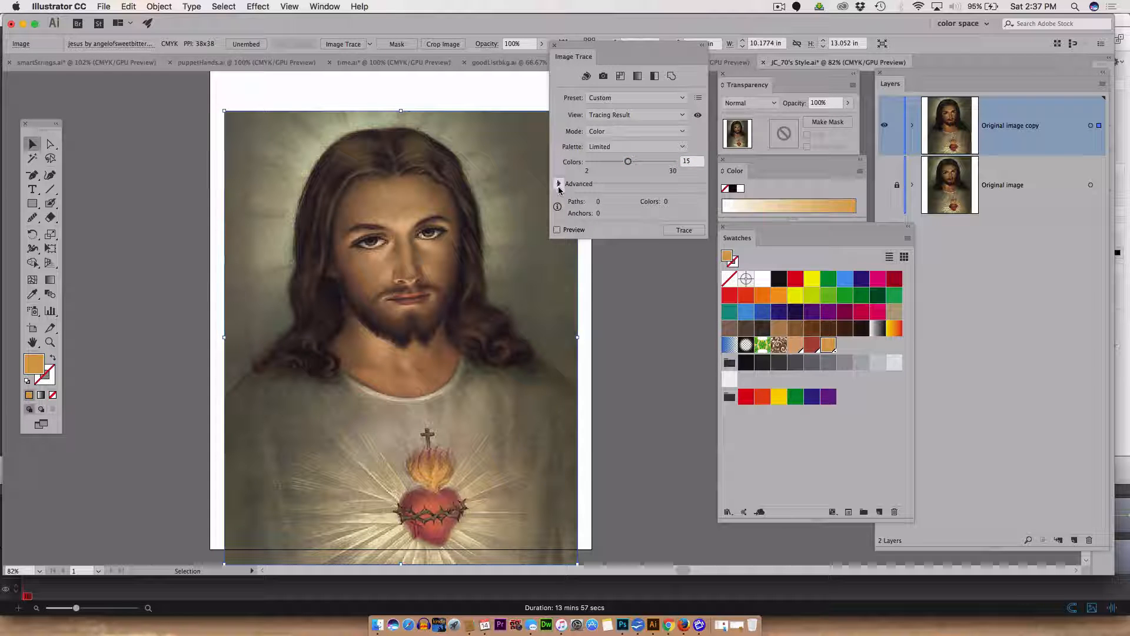
pyautogui.click(558, 185)
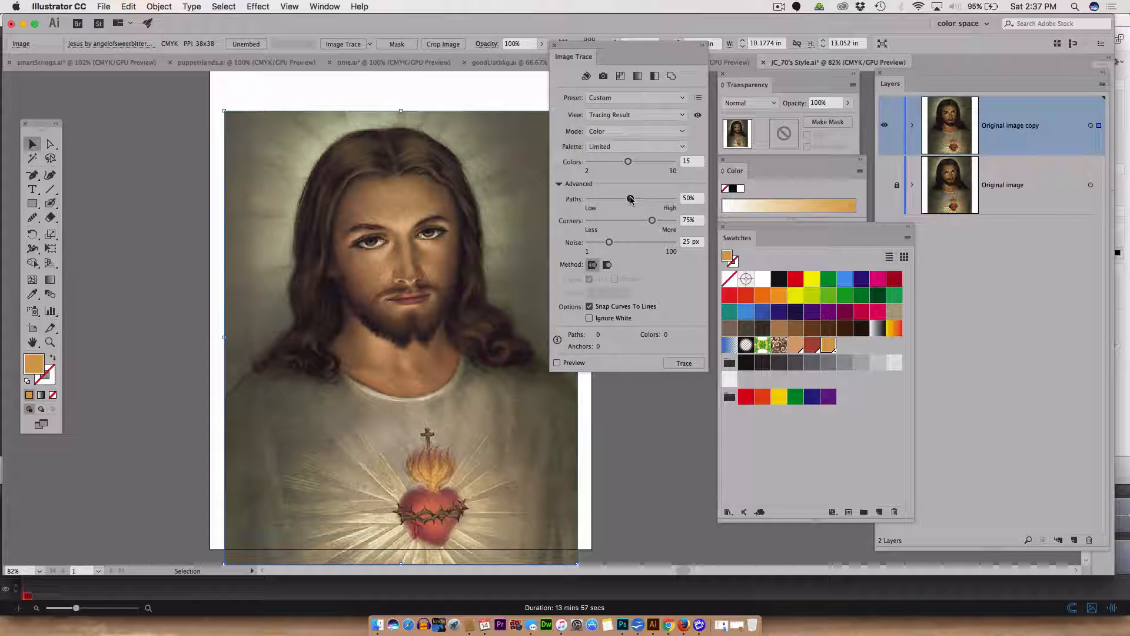
pyautogui.moveTo(630, 199); pyautogui.dragTo(579, 203)
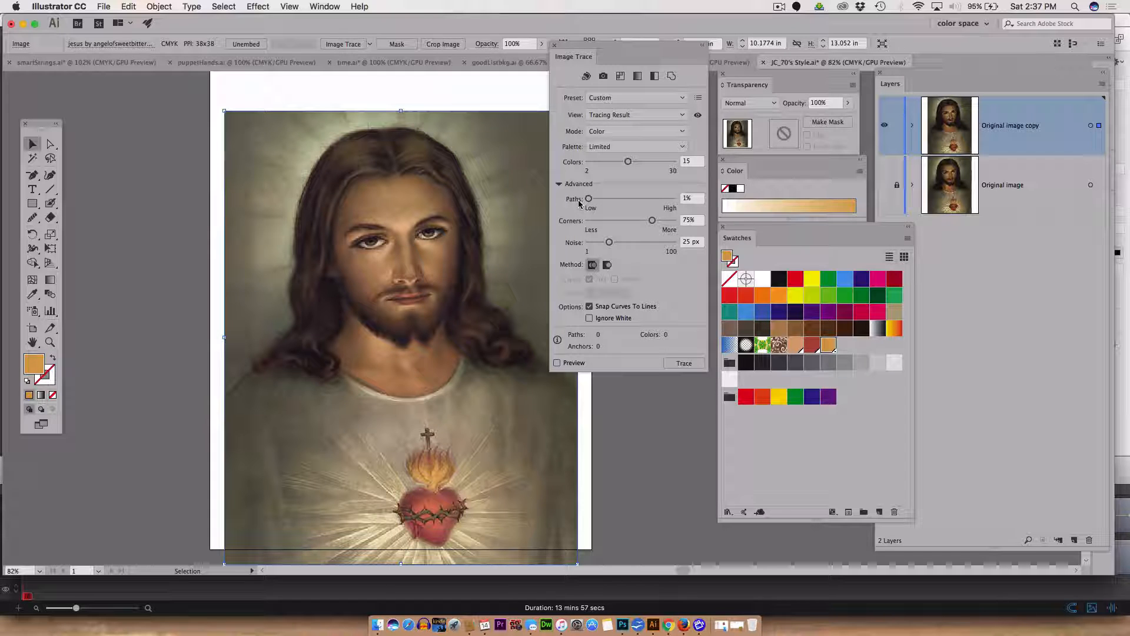
pyautogui.moveTo(651, 221); pyautogui.dragTo(573, 246)
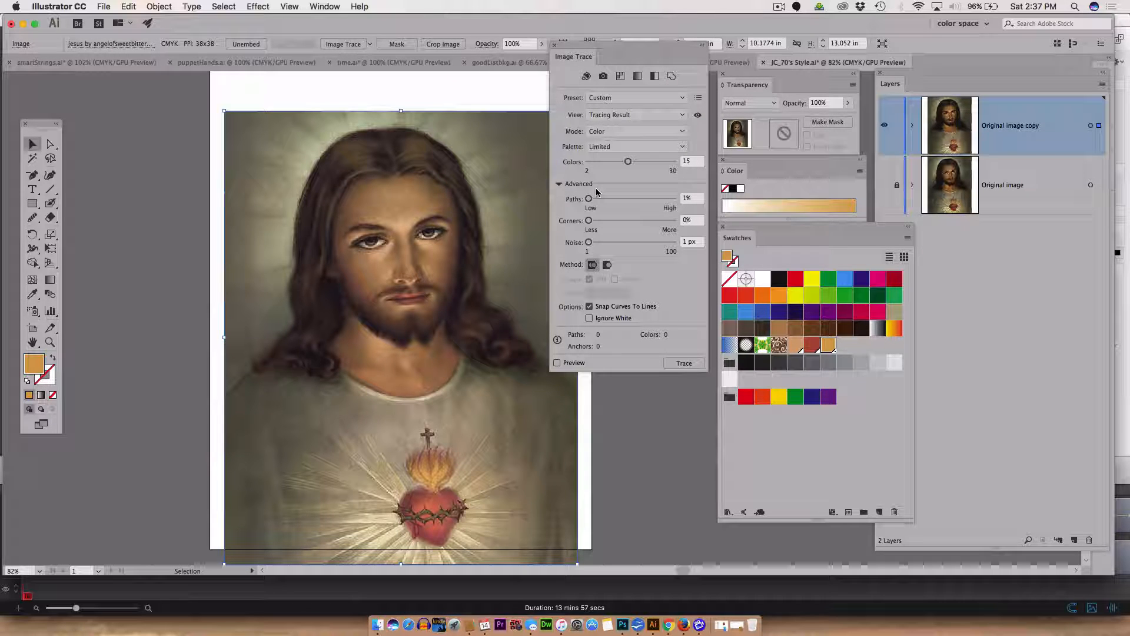
# Turn off Snap Curves To Lines and enable the trace preview.
pyautogui.click(589, 307)
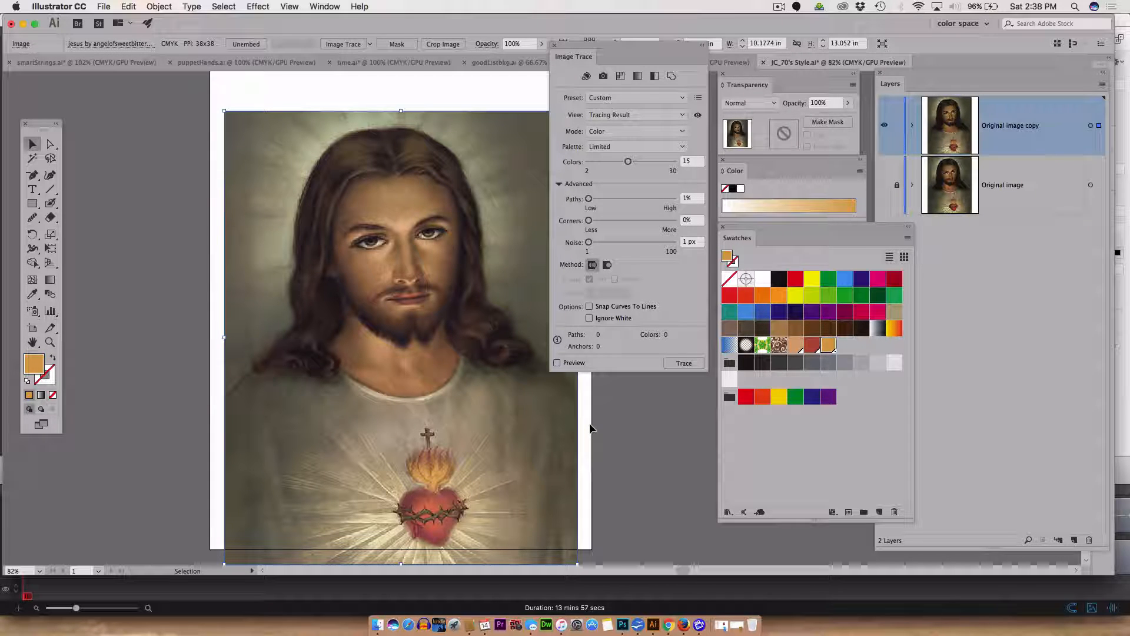
pyautogui.click(556, 363)
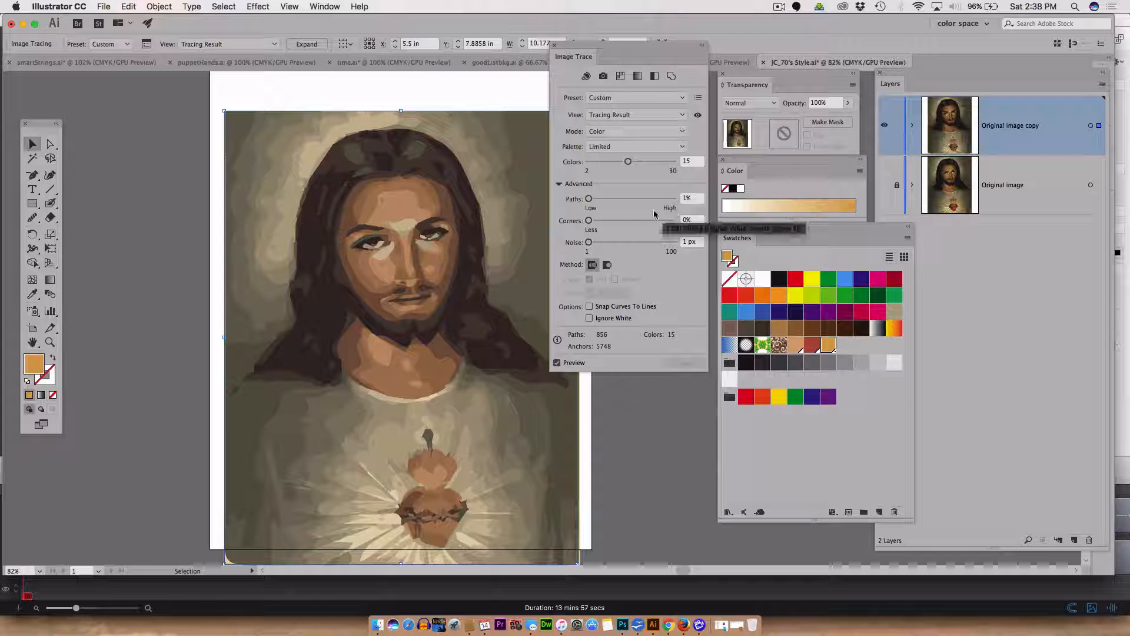
# Turn Snap Curves To Lines back on and raise Paths to 50%.
pyautogui.click(557, 363)
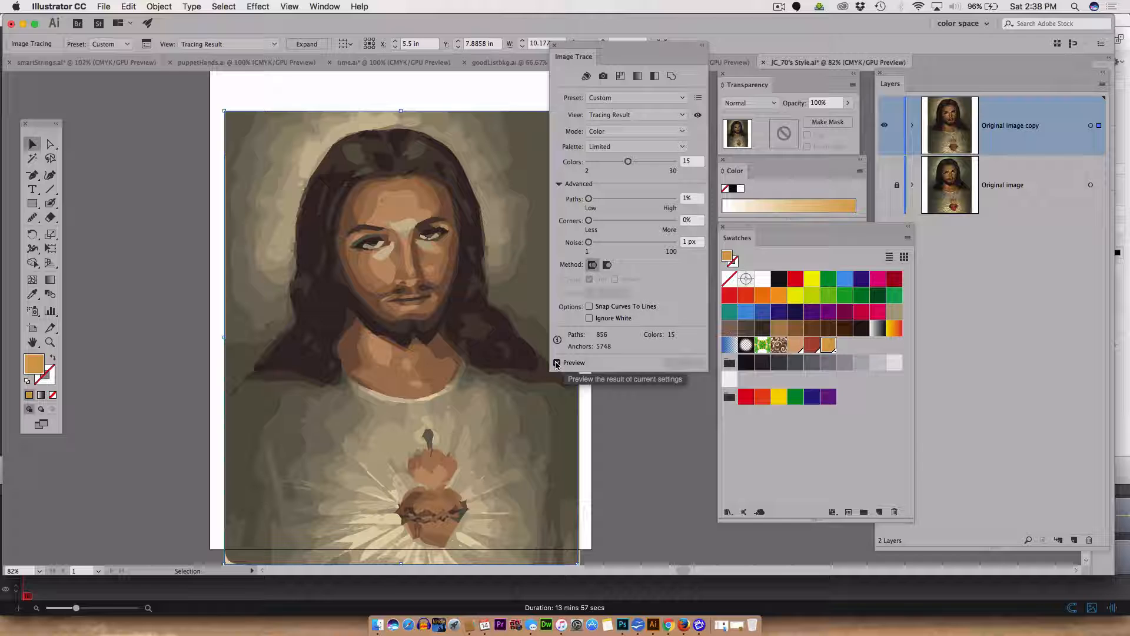
pyautogui.click(557, 364)
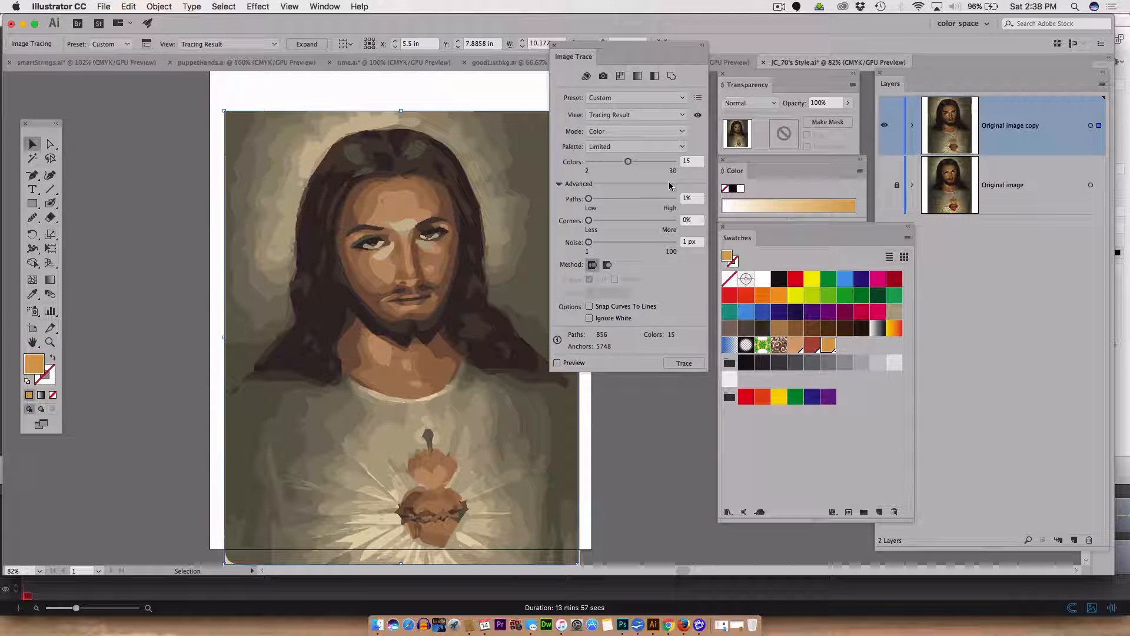
pyautogui.click(589, 306)
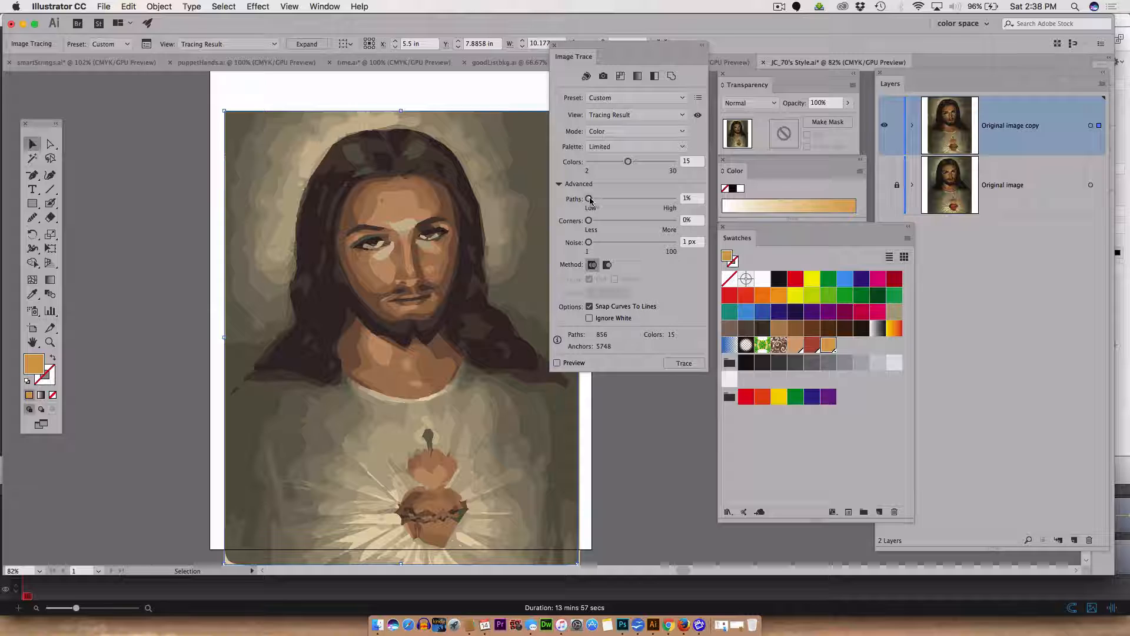
pyautogui.moveTo(591, 201); pyautogui.dragTo(630, 204)
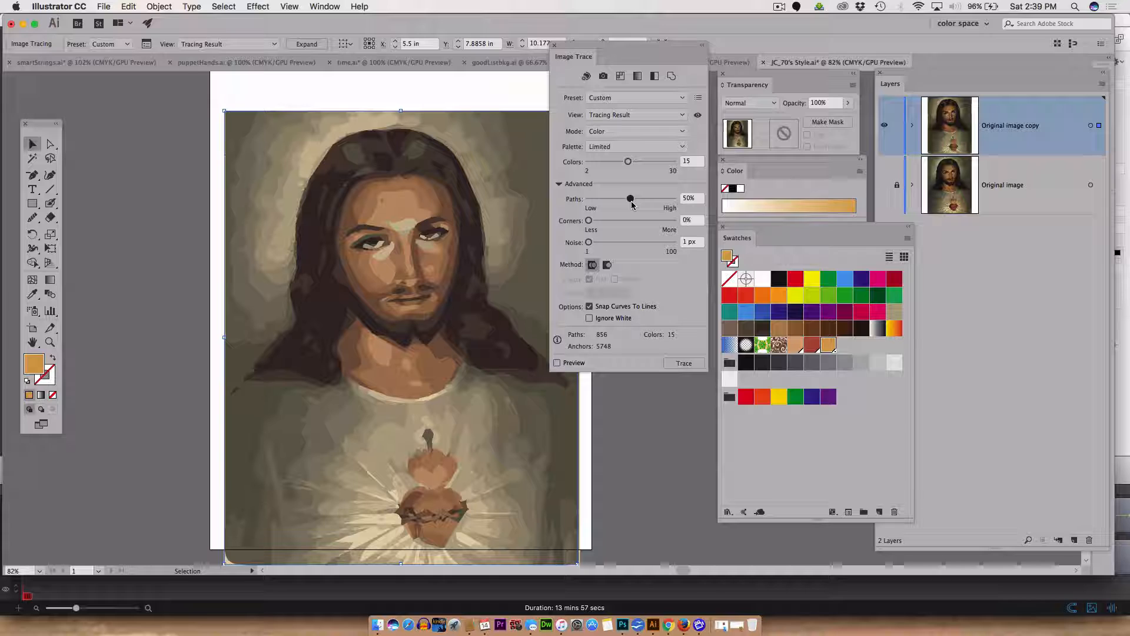
# Increase the trace colors to 20 and refresh the preview.
pyautogui.click(557, 363)
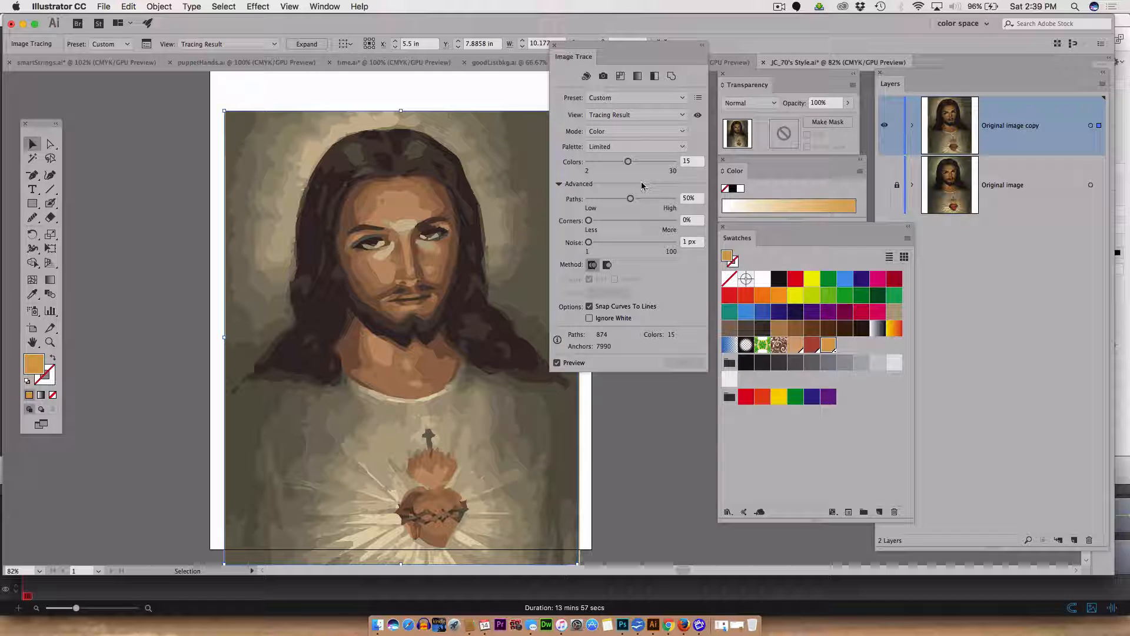
pyautogui.click(557, 362)
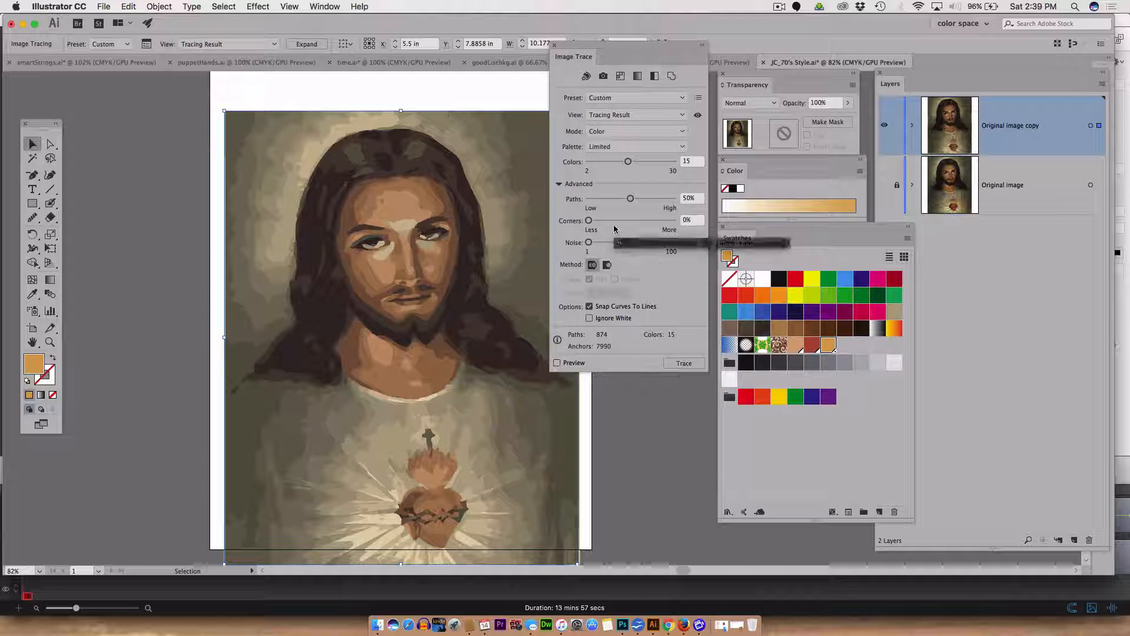
pyautogui.moveTo(628, 161); pyautogui.dragTo(643, 161)
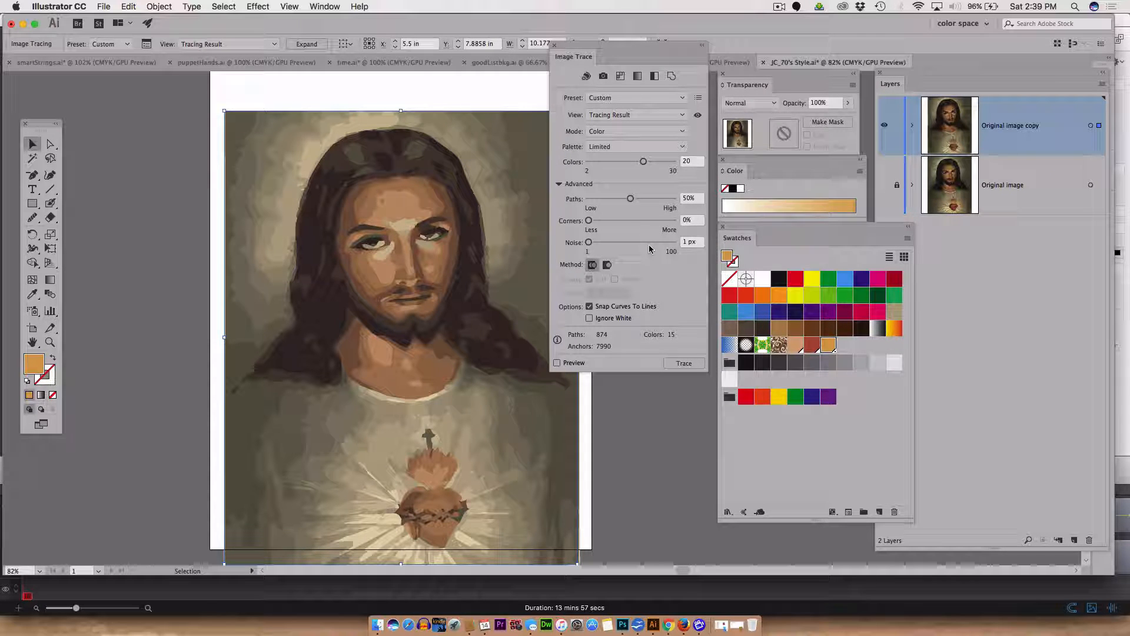
pyautogui.click(557, 363)
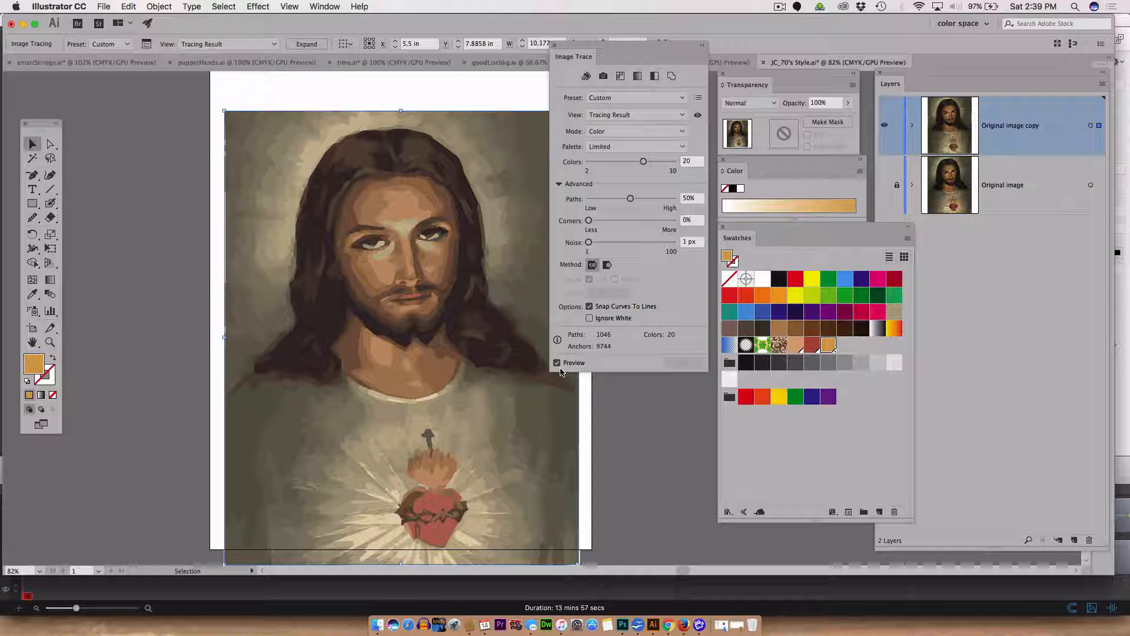
# Turn off Snap Curves To Lines and set the trace colors to 22 with preview on.
pyautogui.click(589, 306)
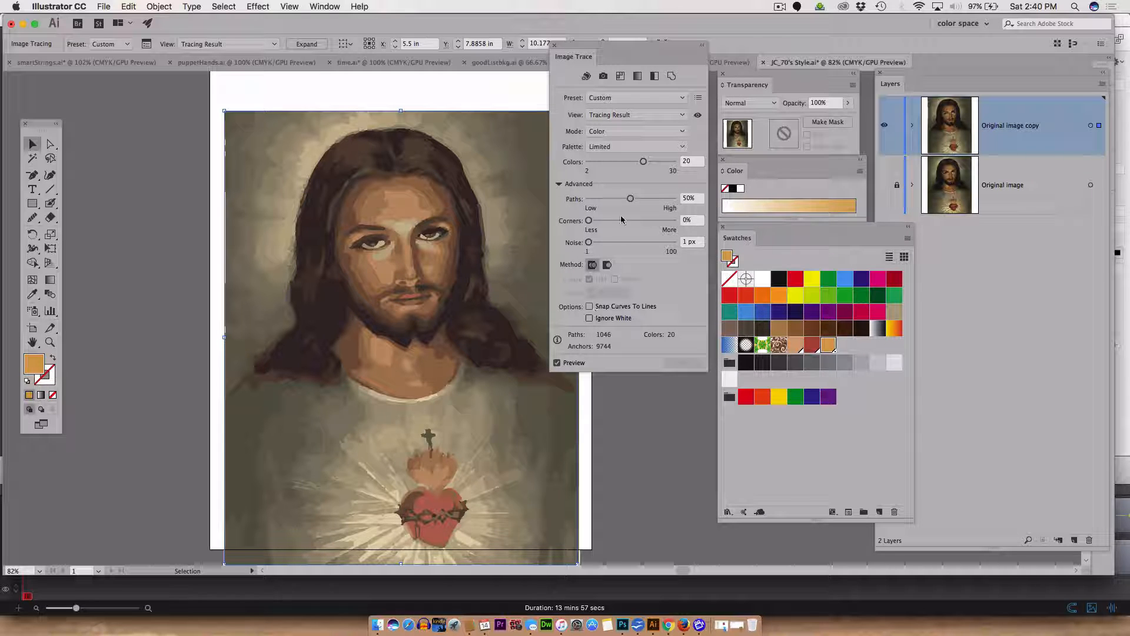
pyautogui.click(682, 162)
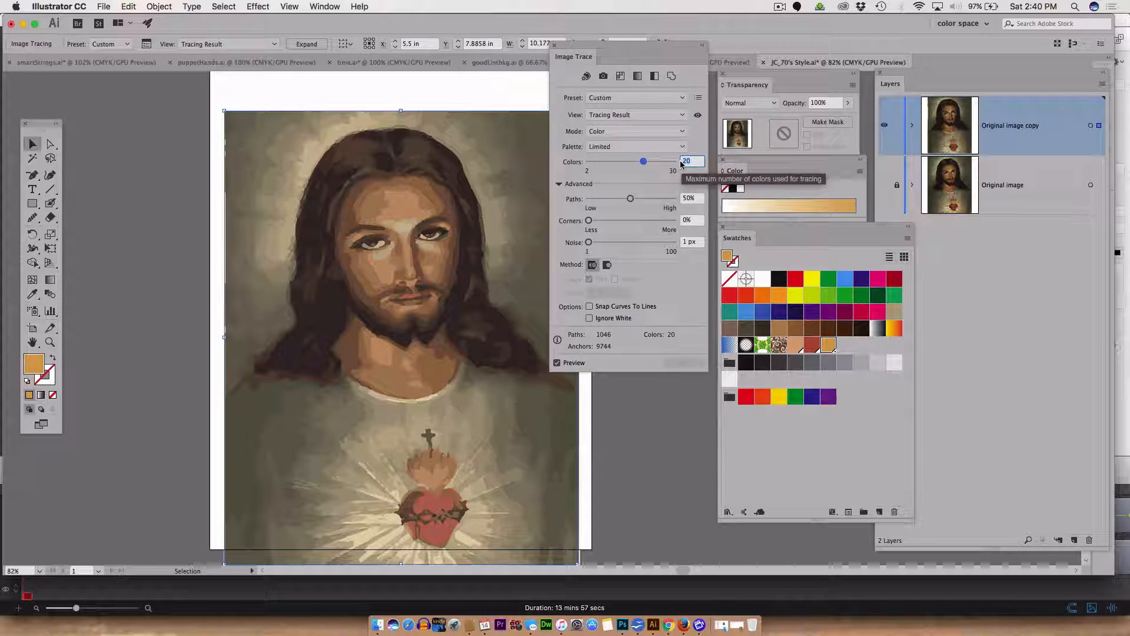
pyautogui.write('22')
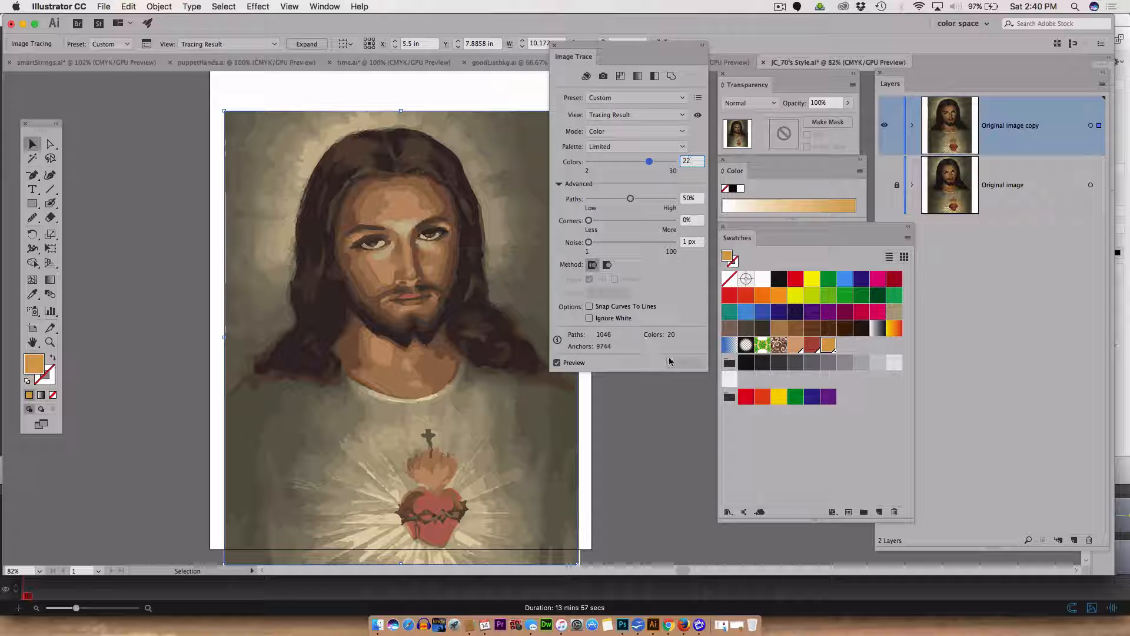
pyautogui.click(555, 366)
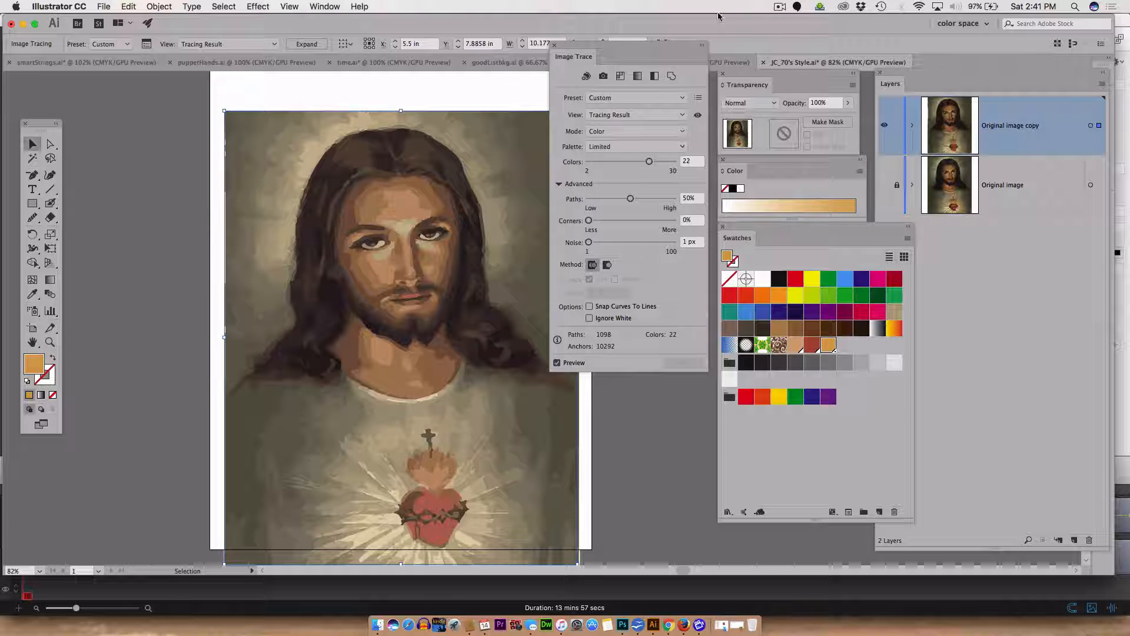
pyautogui.click(779, 7)
pyautogui.click(777, 5)
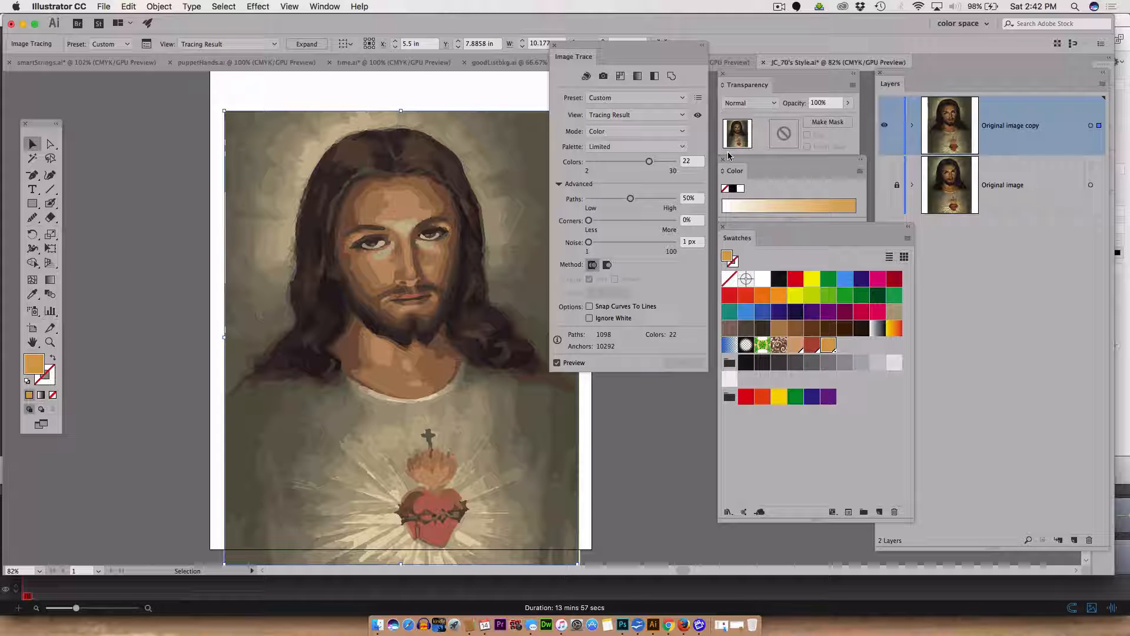
# Reduce the trace colors to 10 and close the Image Trace panel.
pyautogui.moveTo(648, 162); pyautogui.dragTo(614, 164)
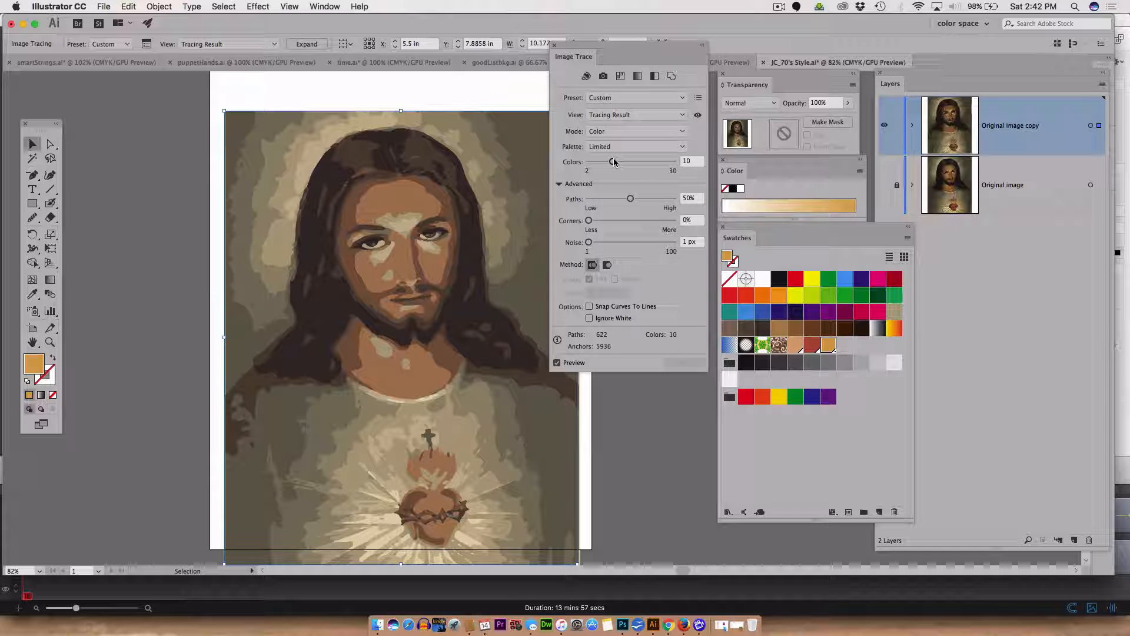
pyautogui.click(554, 43)
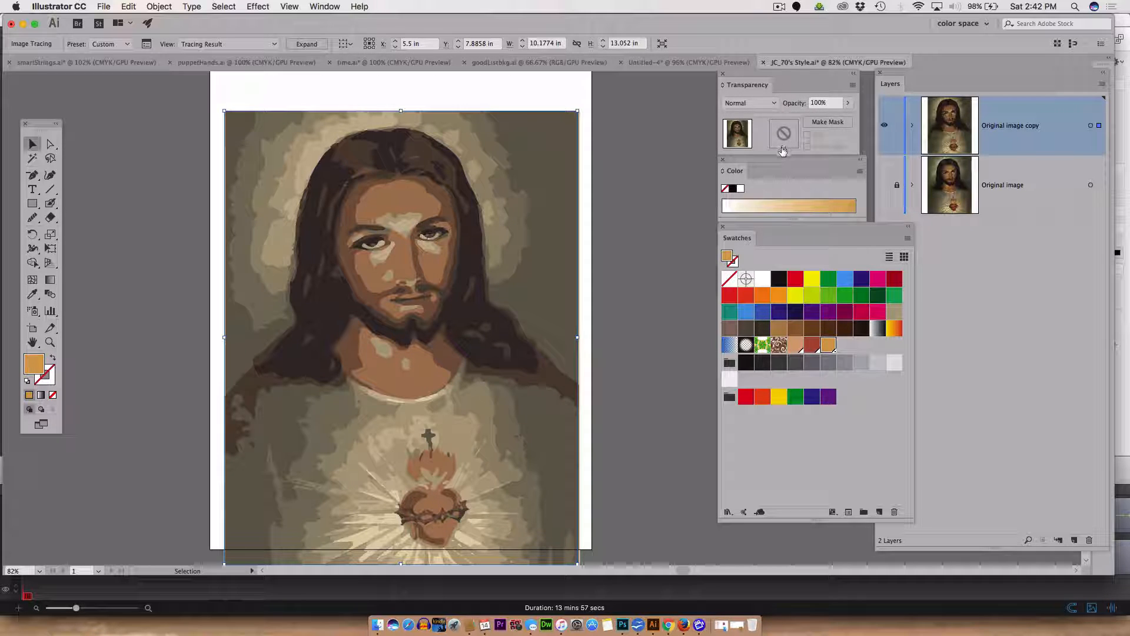
pyautogui.click(781, 8)
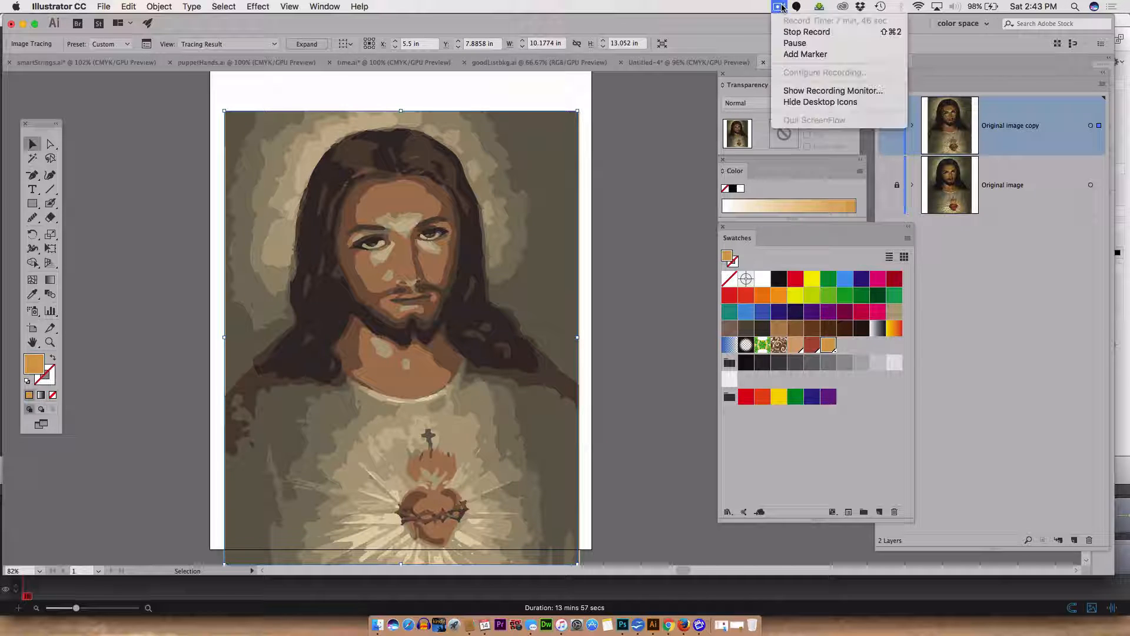